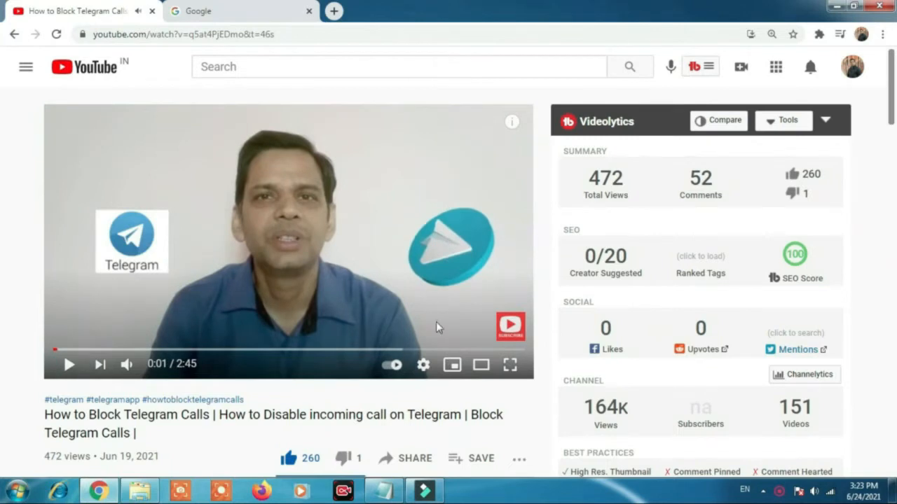
View the video player's settings for annotations, playback speed and quality.
left_click(423, 364)
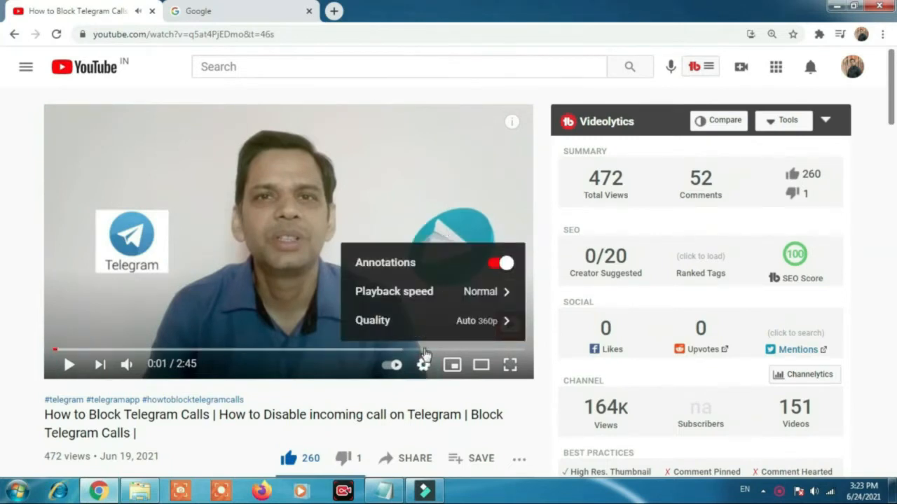
left_click(276, 242)
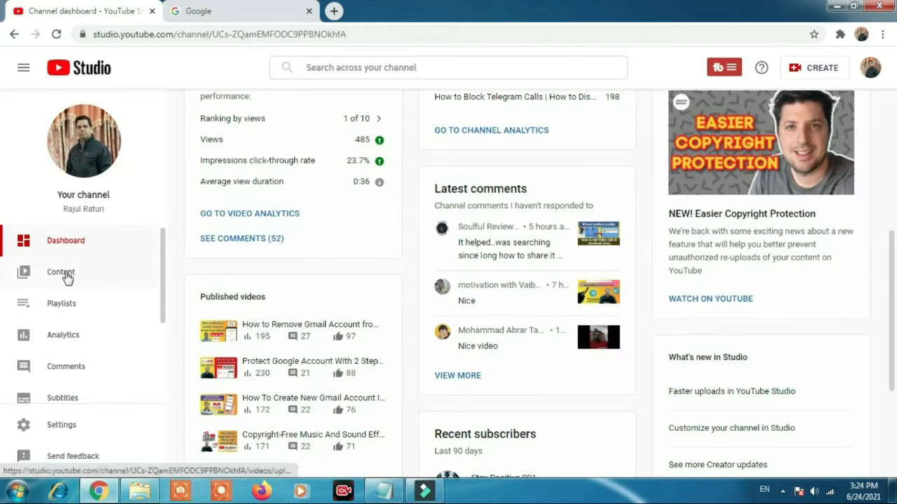
Open the subtitles page of the "How to Block Telegram Calls" video from the channel content.
left_click(64, 276)
mouse_move(244, 267)
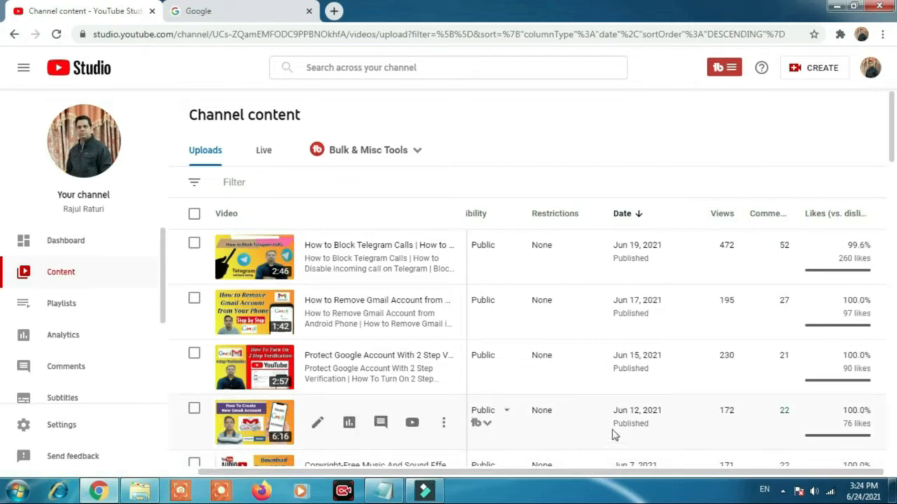
left_click(256, 261)
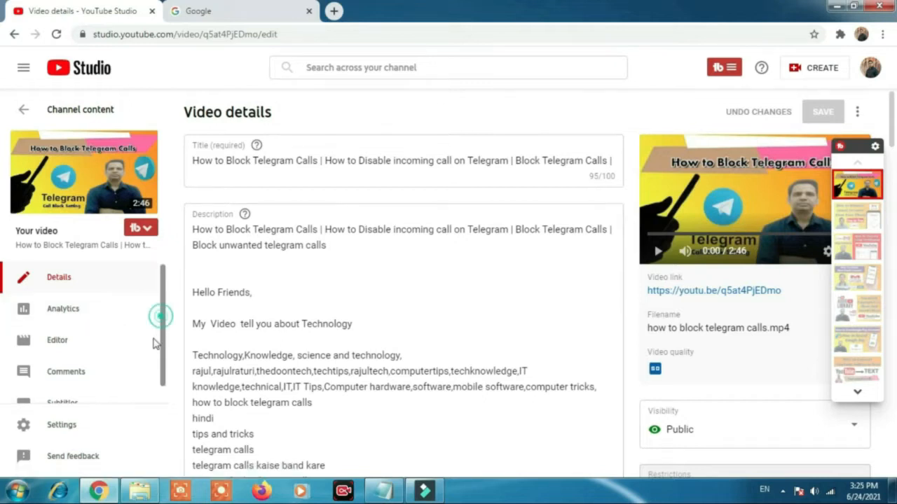
scroll(150, 384, "down", 1)
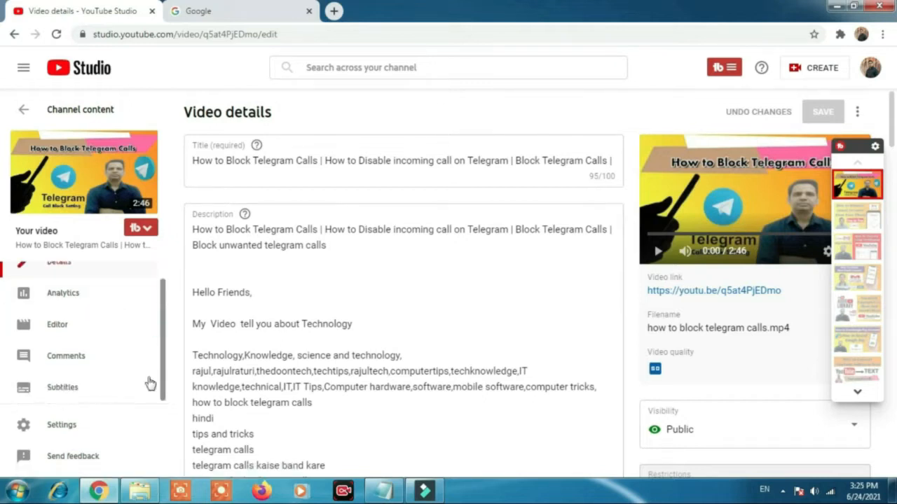
left_click(73, 391)
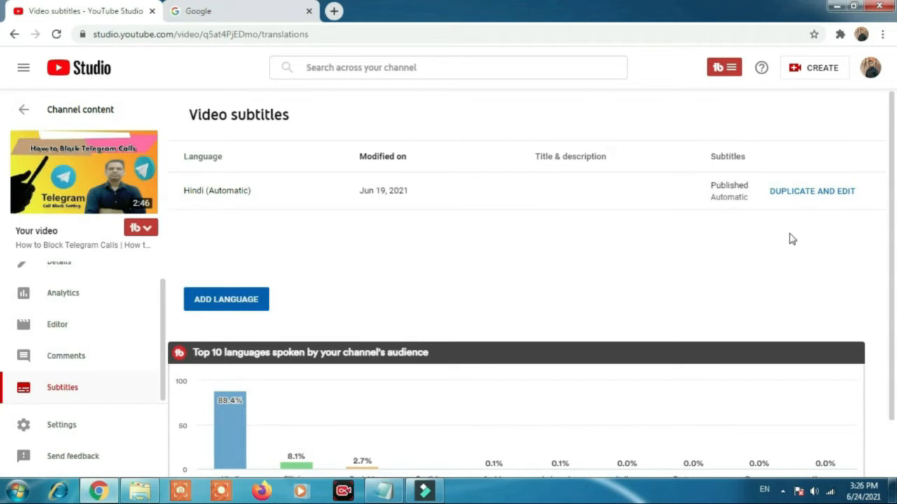
Duplicate the automatic Hindi subtitles into the editor and download them as a text file.
left_click(812, 197)
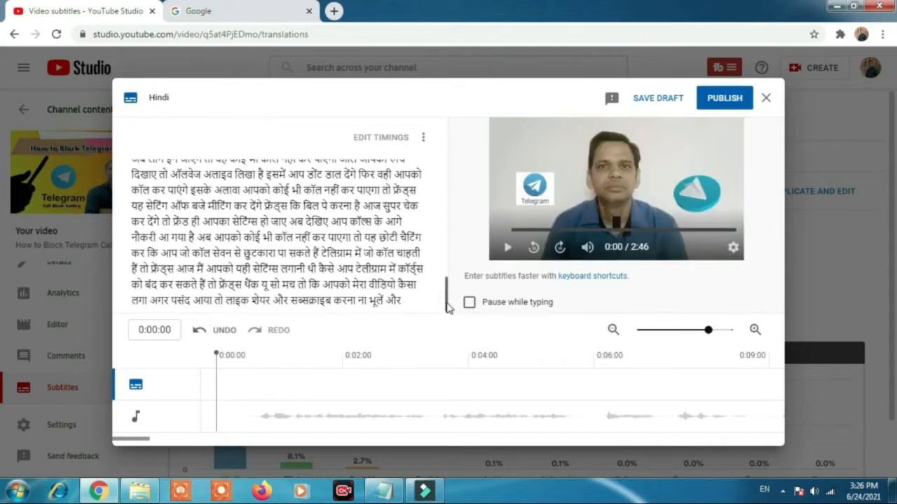
left_click_drag(447, 299, 447, 168)
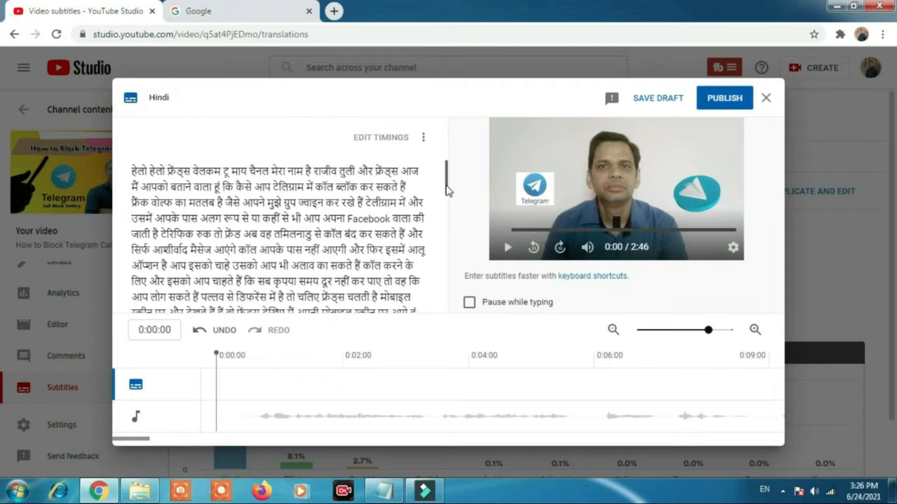
left_click(423, 139)
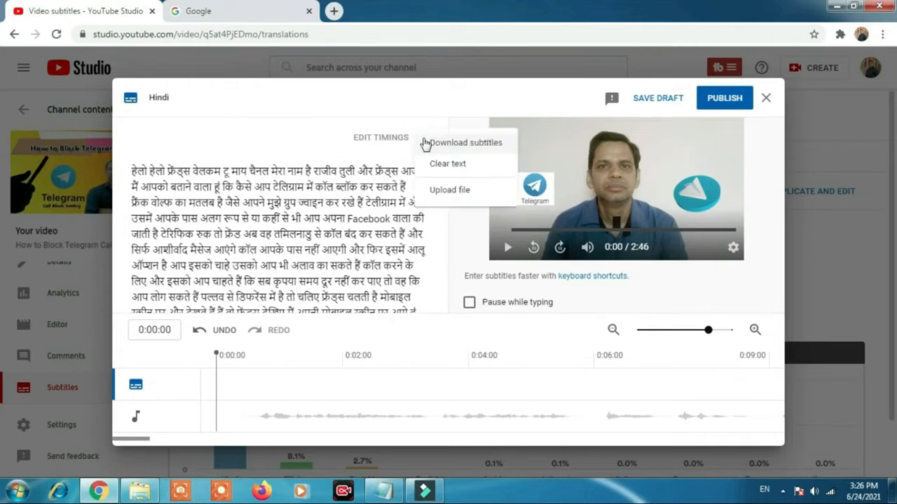
left_click(455, 144)
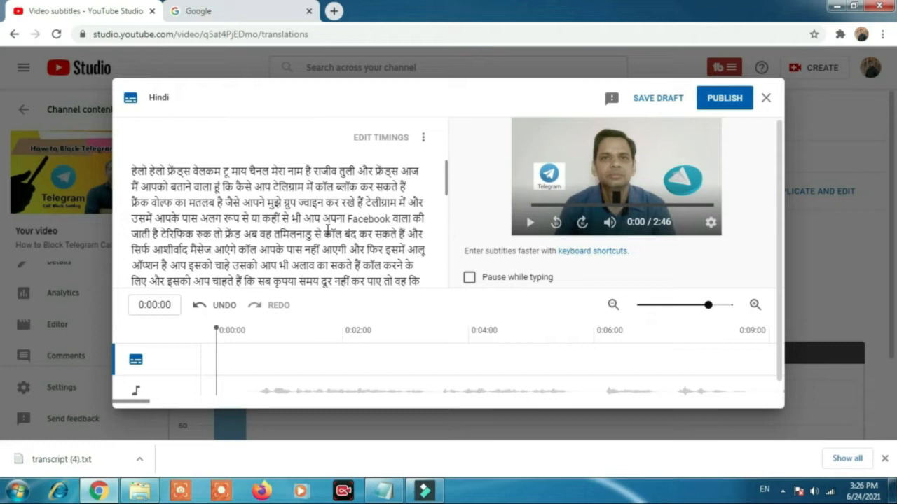
Open the downloaded transcript (4).txt in Notepad and select all of its text.
left_click(445, 181)
mouse_move(445, 181)
left_mouse_down()
mouse_move(445, 256)
mouse_move(456, 185)
left_mouse_up()
left_click(82, 462)
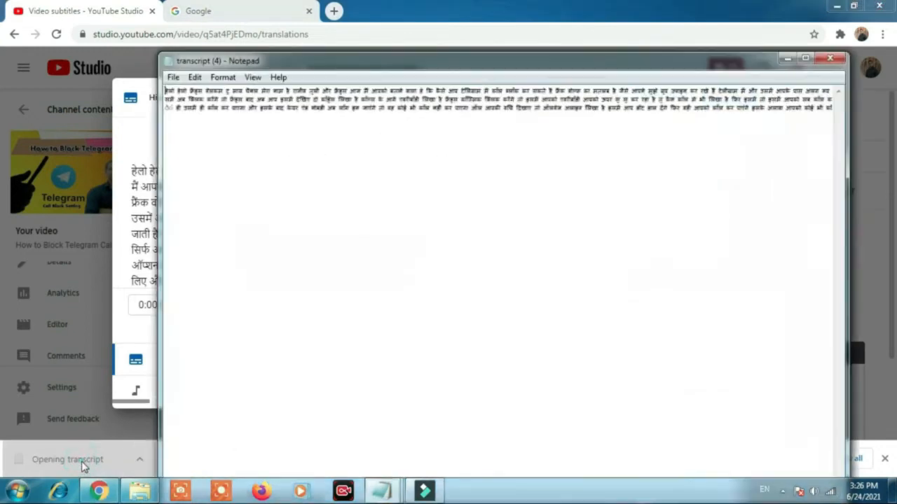
left_click(804, 61)
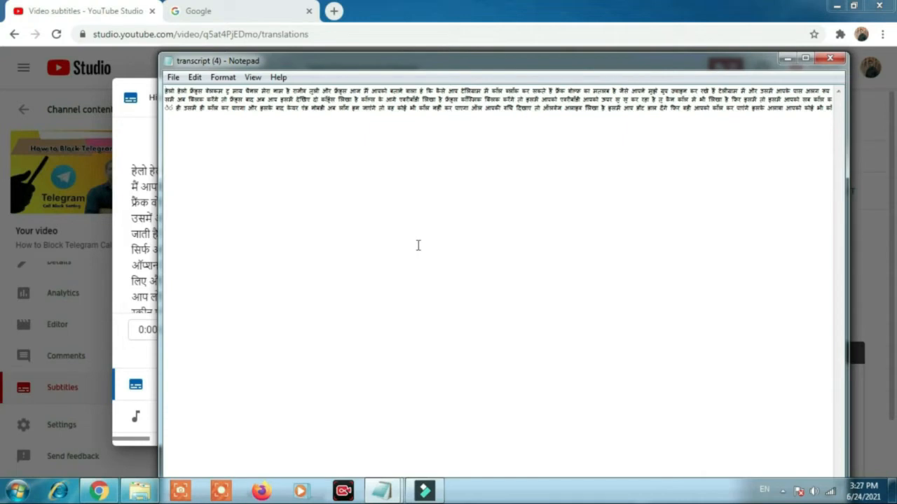
key("ctrl+a")
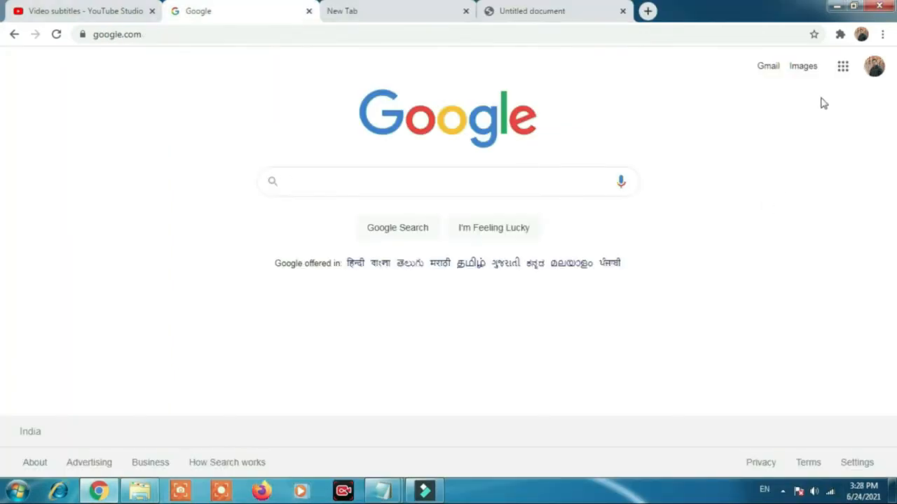
Open Google Translate from the Google apps list on the Google home page.
left_click(843, 70)
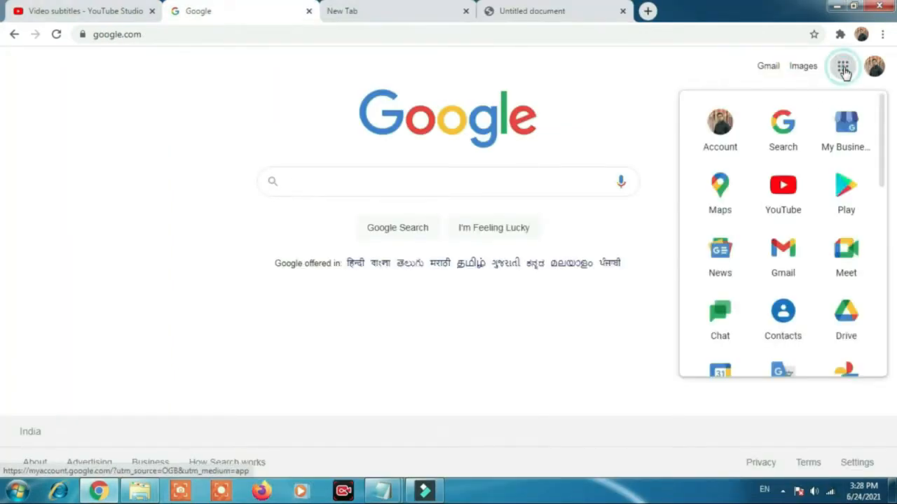
scroll(793, 247, "down", 2)
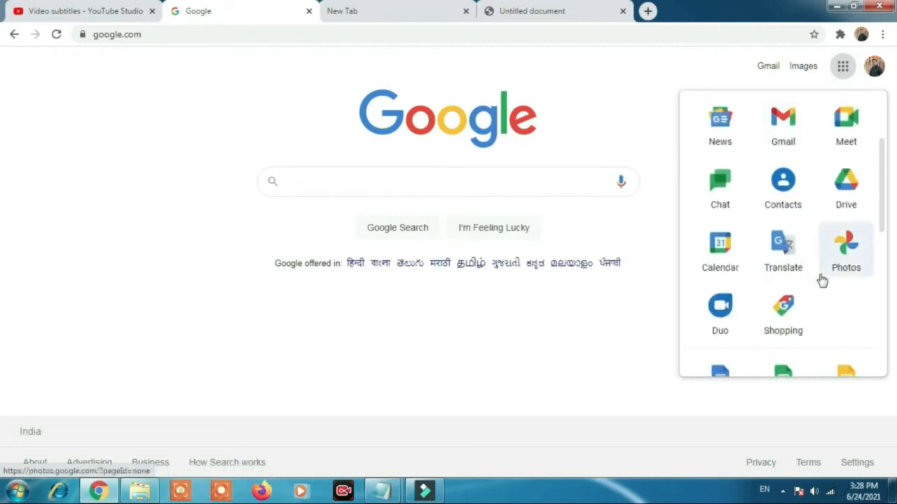
left_click(788, 245)
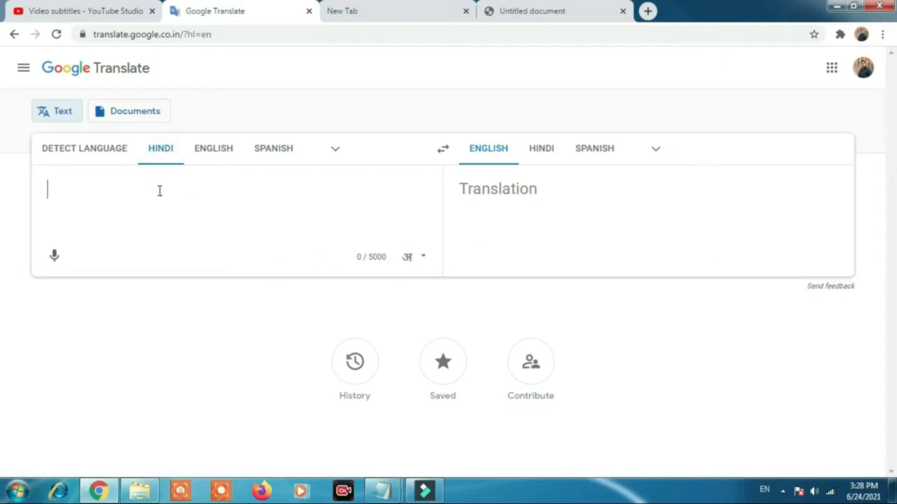
Keep Hindi as the source language and paste the transcript for translation into English.
left_click(334, 155)
scroll(537, 283, "down", 3)
scroll(491, 266, "up", 3)
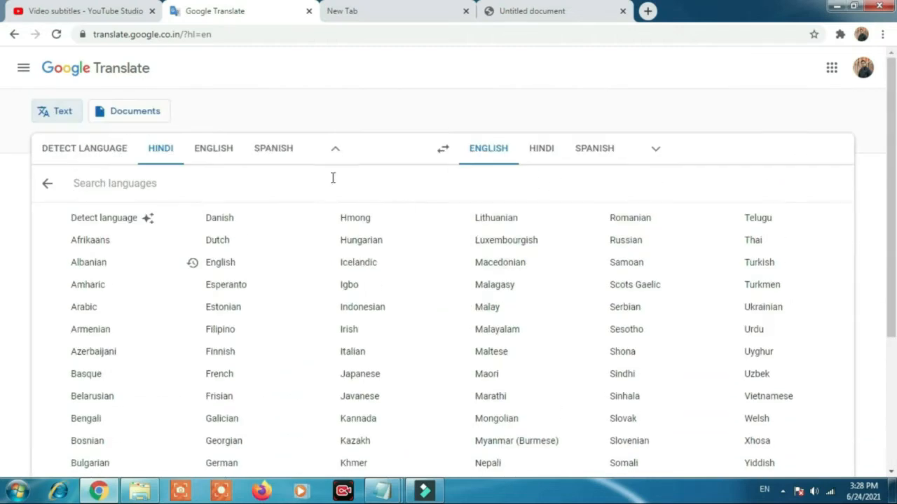
left_click(159, 151)
left_click(99, 192)
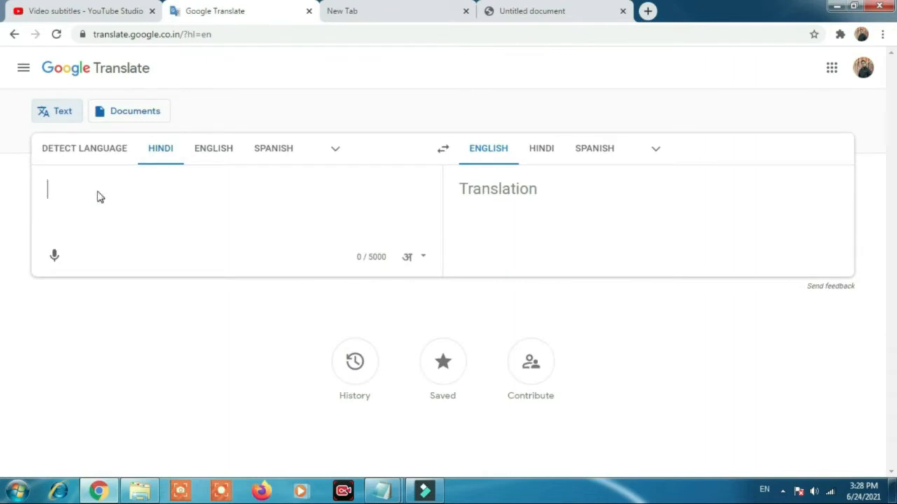
right_click(98, 194)
left_click(142, 273)
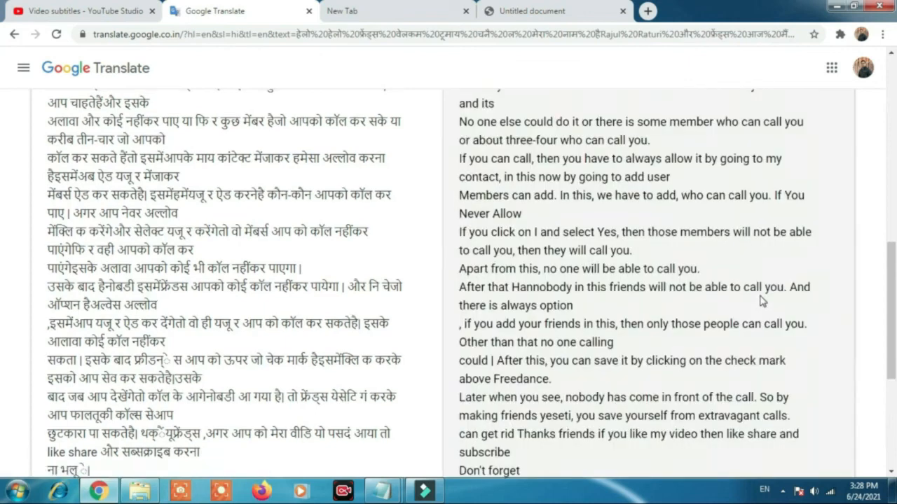
Review the English translation and the list of available target languages.
scroll(729, 267, "up", 10)
left_click_drag(891, 126, 894, 265)
scroll(3, 270, "up", 10)
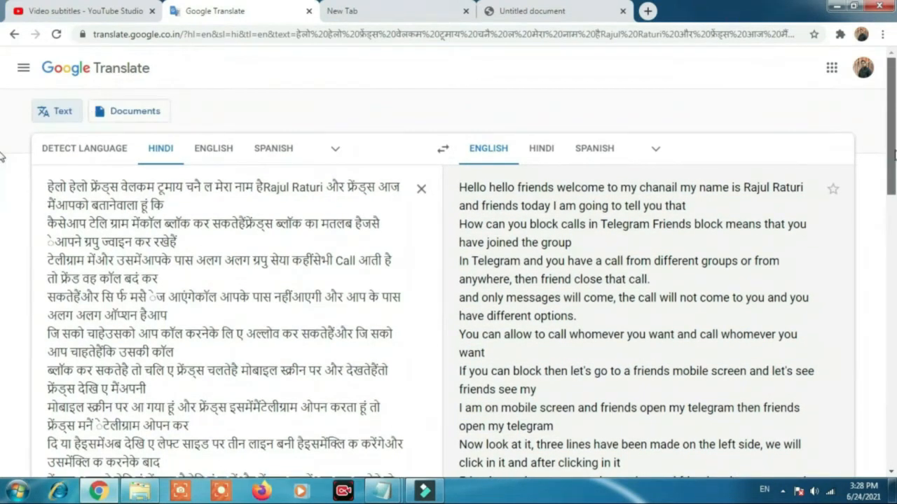
left_click(653, 152)
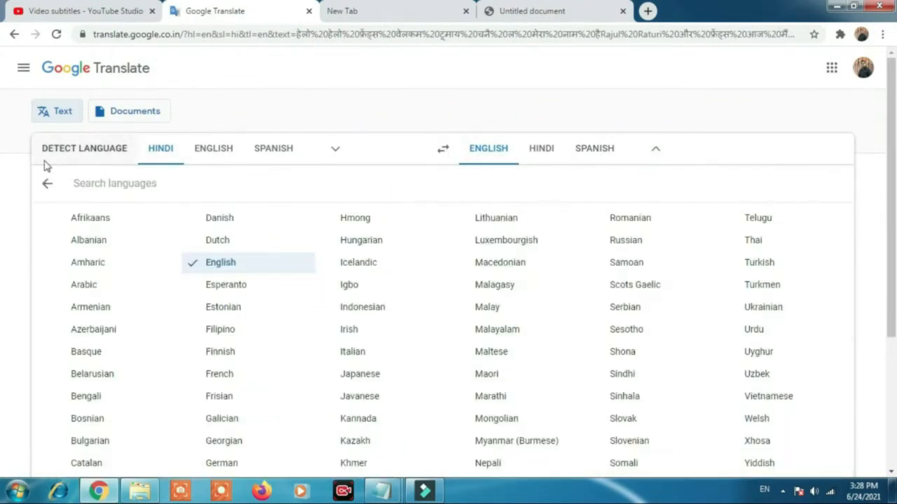
left_click(22, 154)
left_click(259, 98)
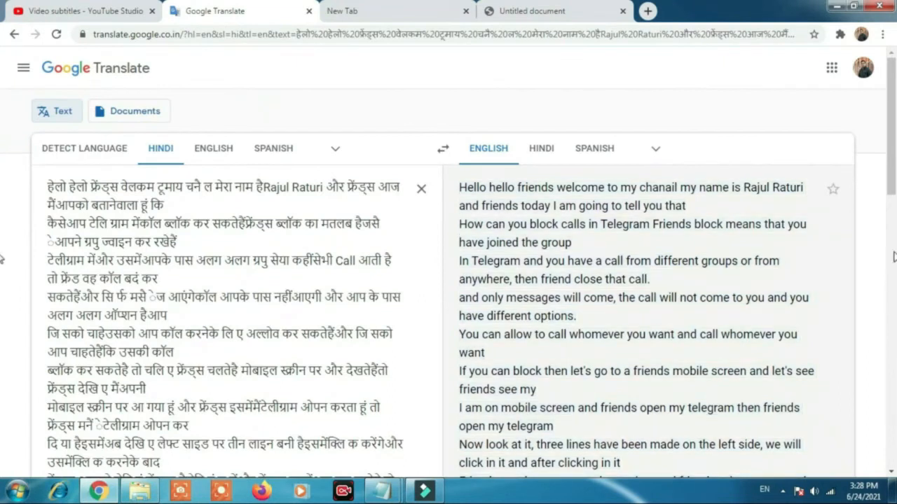
Select the entire English translation, from the closing "Don't forget" back to the opening greeting.
left_click_drag(893, 182, 893, 429)
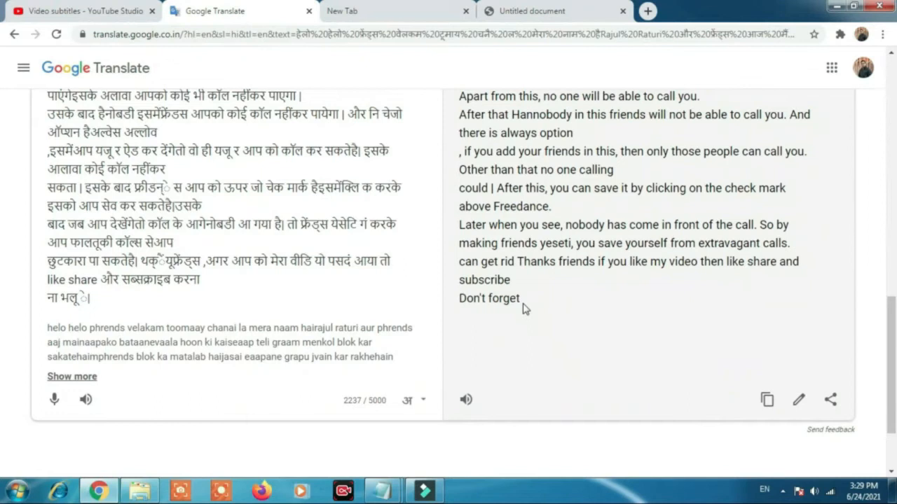
left_click_drag(524, 303, 893, 175)
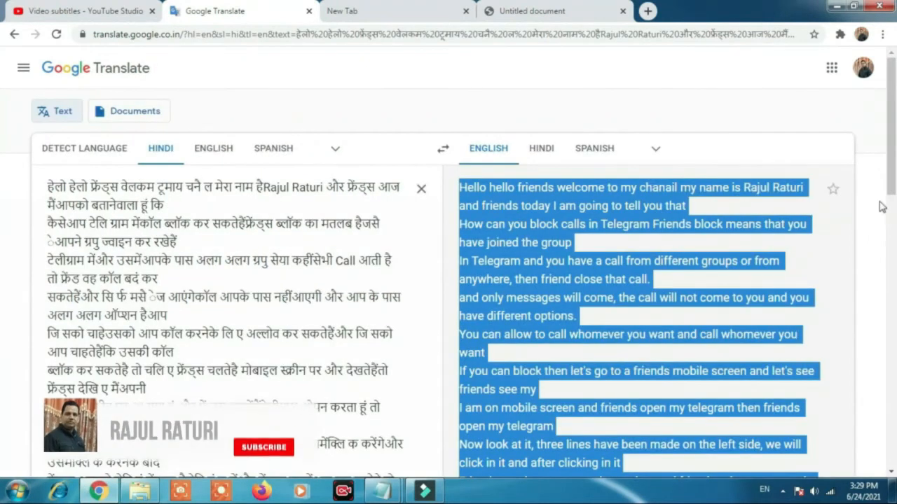
scroll(893, 175, "down", 10)
scroll(893, 176, "up", 5)
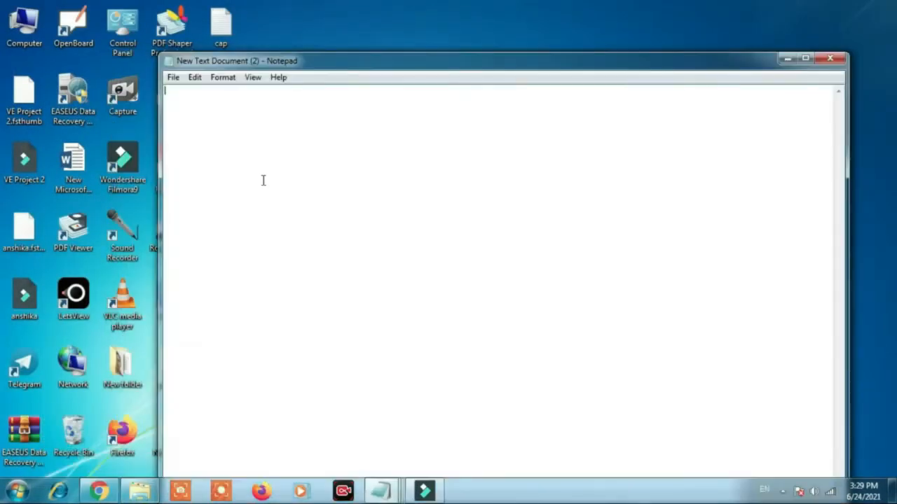
Paste the English translation into the blank Notepad document and insert a space between "subscribe" and "Don't".
key("ctrl+v")
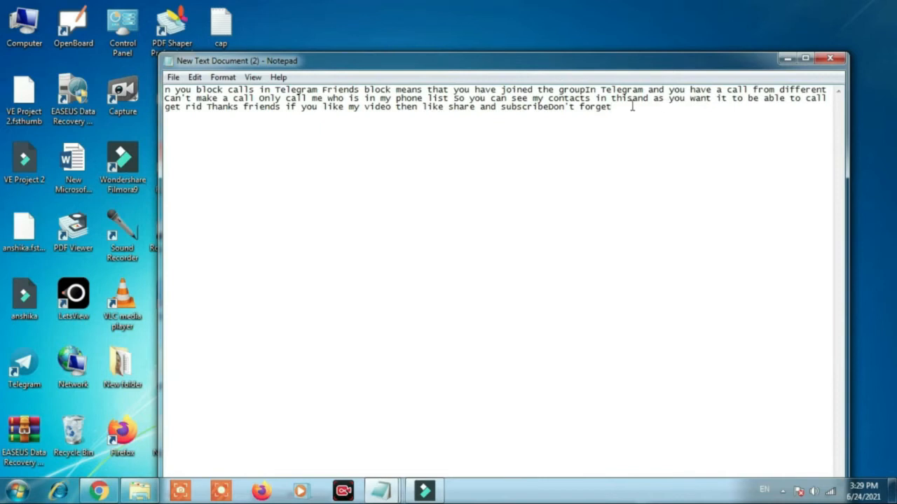
left_click(550, 107)
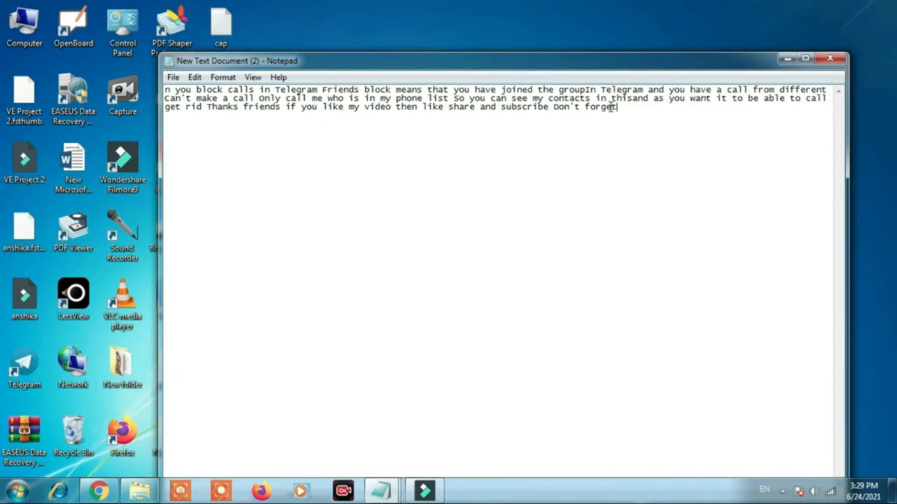
left_click(788, 58)
Return to YouTube Studio in Chrome and close the Hindi subtitle editor, discarding the changes.
left_click(99, 491)
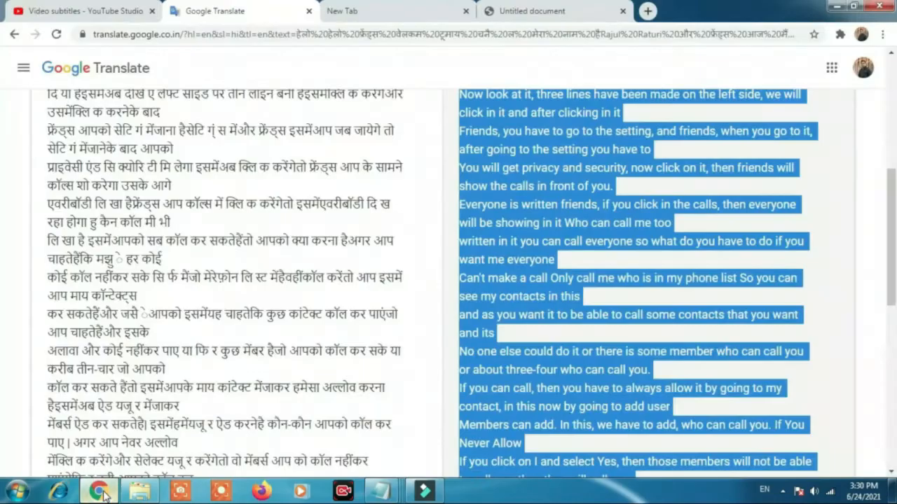
left_click(119, 14)
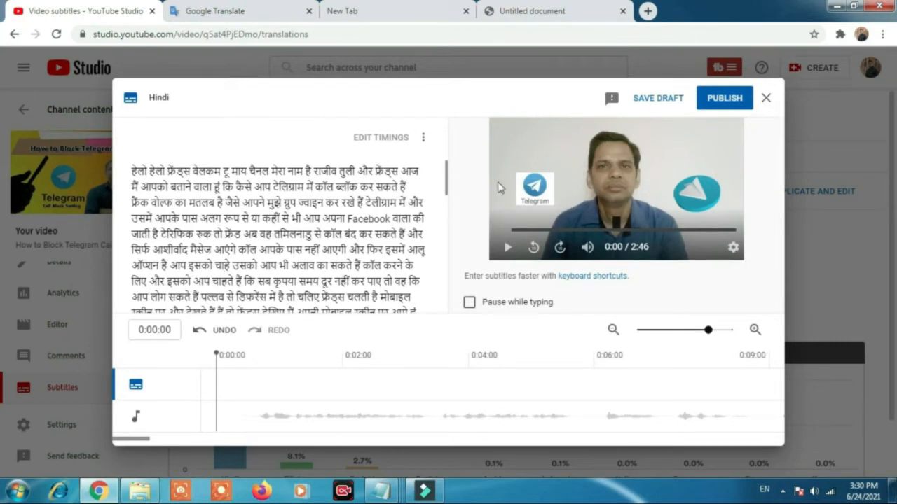
left_click(766, 98)
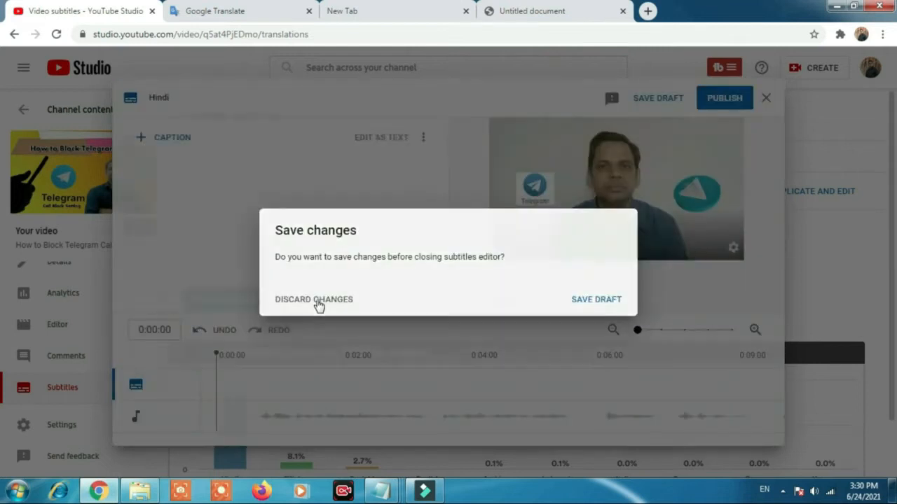
left_click(317, 302)
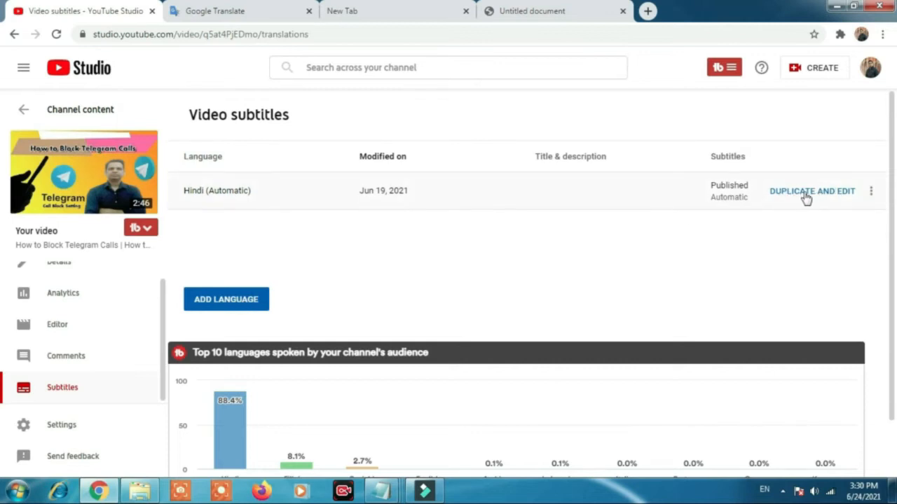
Add English as a subtitle language for the video and open its caption editor.
left_click(227, 302)
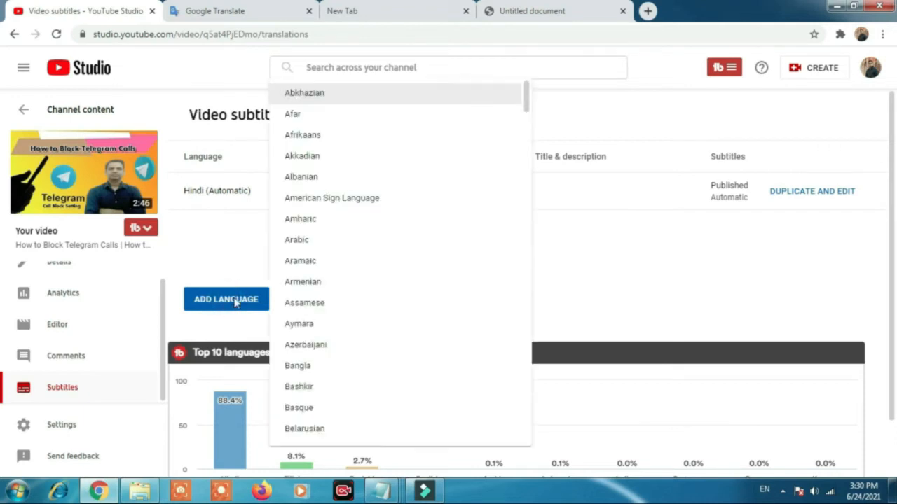
left_click_drag(526, 98, 526, 169)
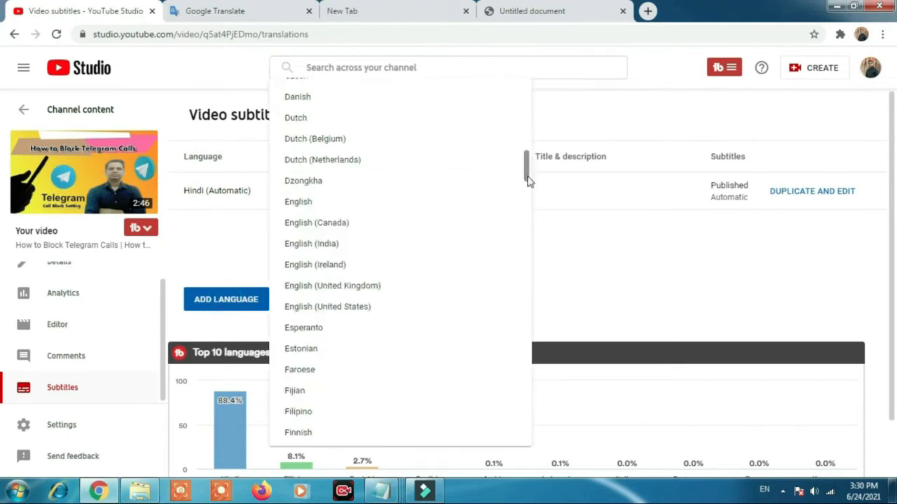
left_click(335, 203)
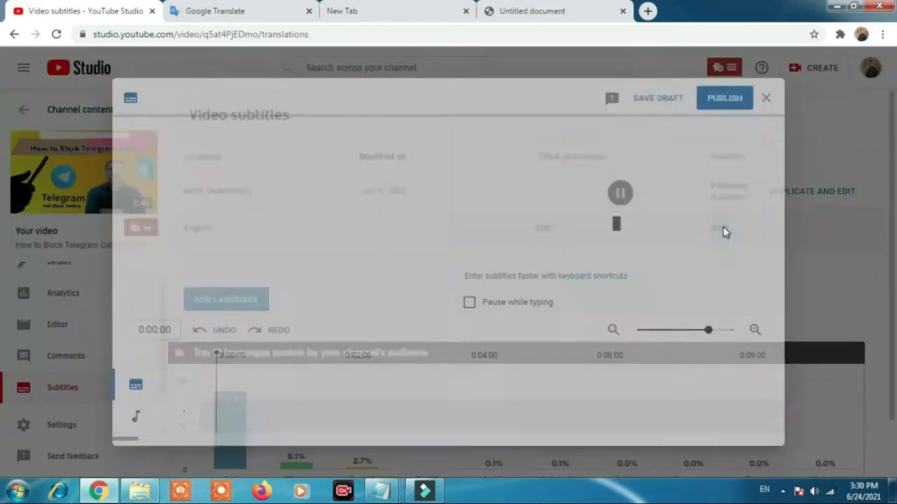
left_click(721, 229)
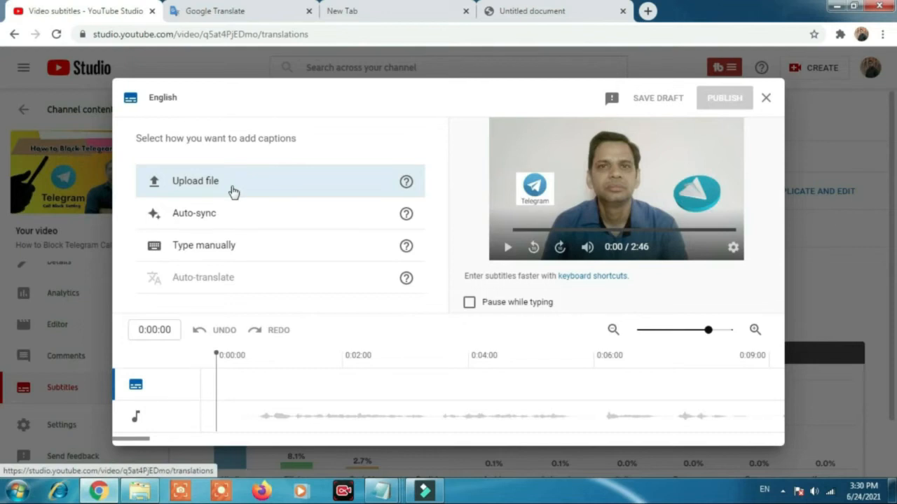
View the help explanation for adding captions by uploading a file, and close it.
left_click(407, 184)
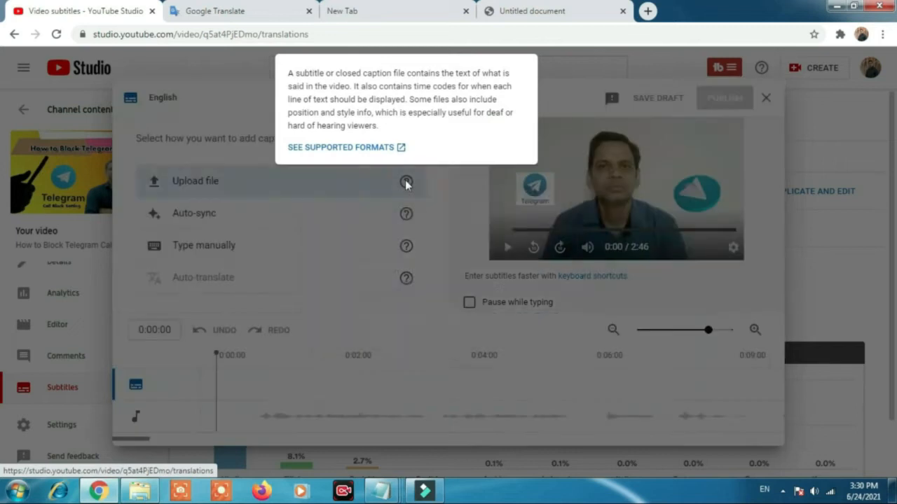
left_click(482, 316)
mouse_move(406, 184)
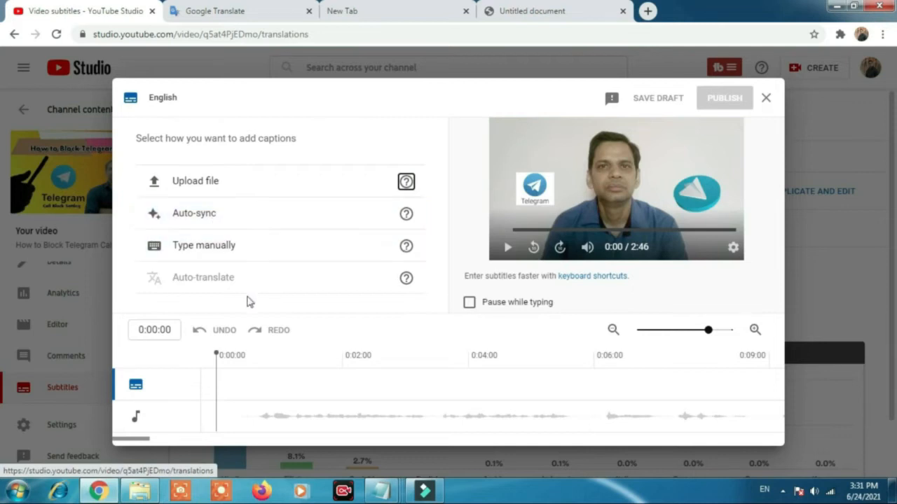
left_click(286, 253)
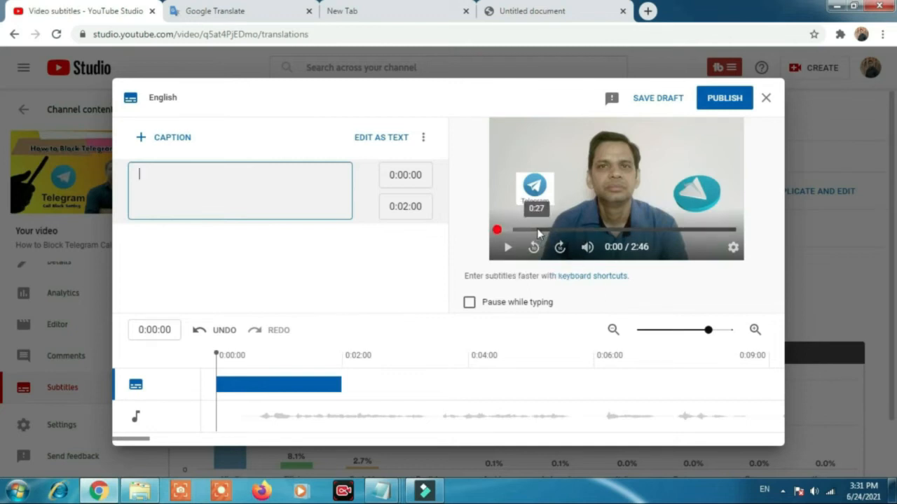
left_click(765, 100)
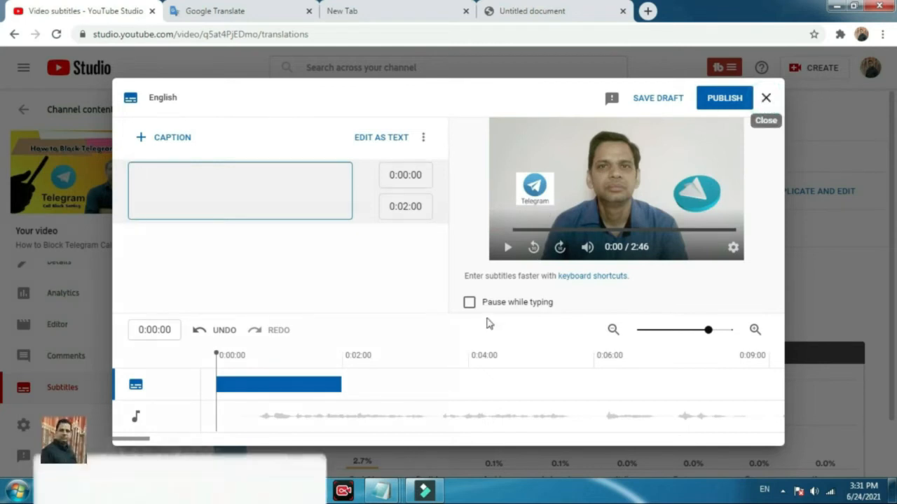
left_click(308, 306)
left_click(721, 232)
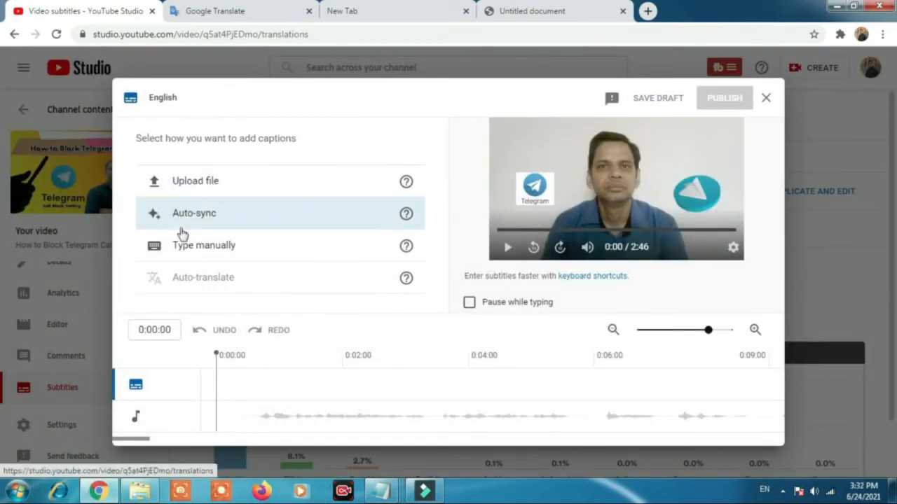
Choose Auto-sync for the English captions and copy the entire English translation from the Notepad document.
left_click(241, 222)
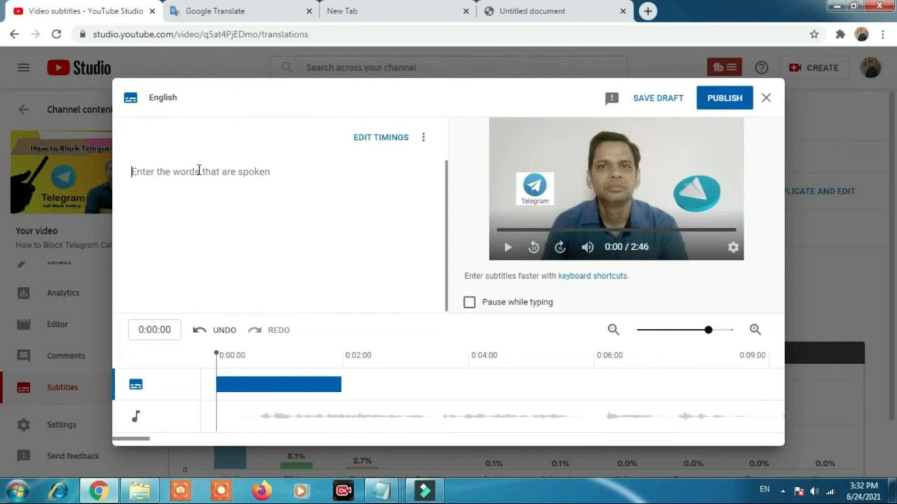
left_click(380, 490)
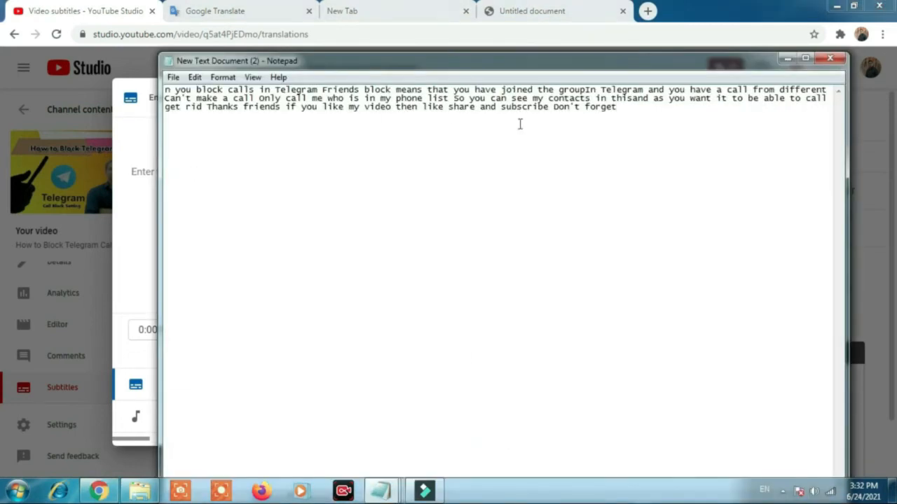
key("ctrl+a")
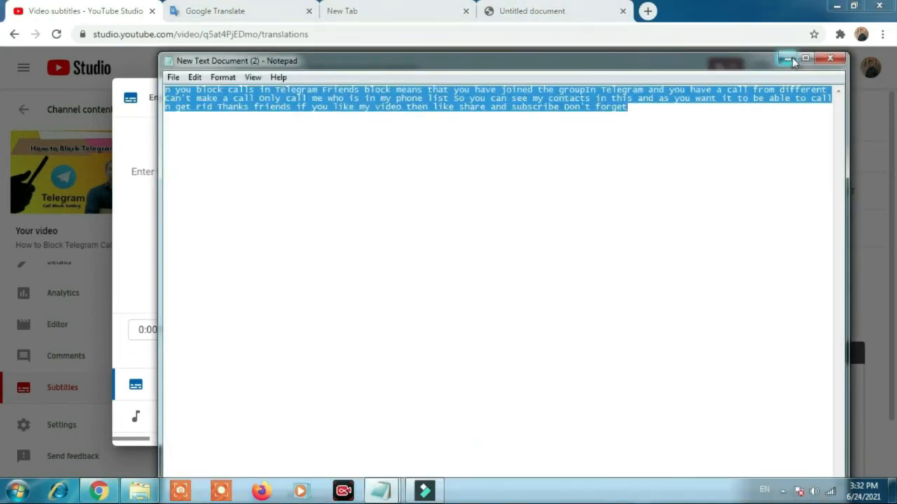
left_click(789, 60)
Paste the English translation as the spoken words in the English caption editor and publish the subtitles.
left_click(190, 250)
key("ctrl+v")
scroll(400, 270, "up", 5)
scroll(388, 256, "up", 5)
scroll(380, 237, "down", 4)
scroll(381, 237, "down", 10)
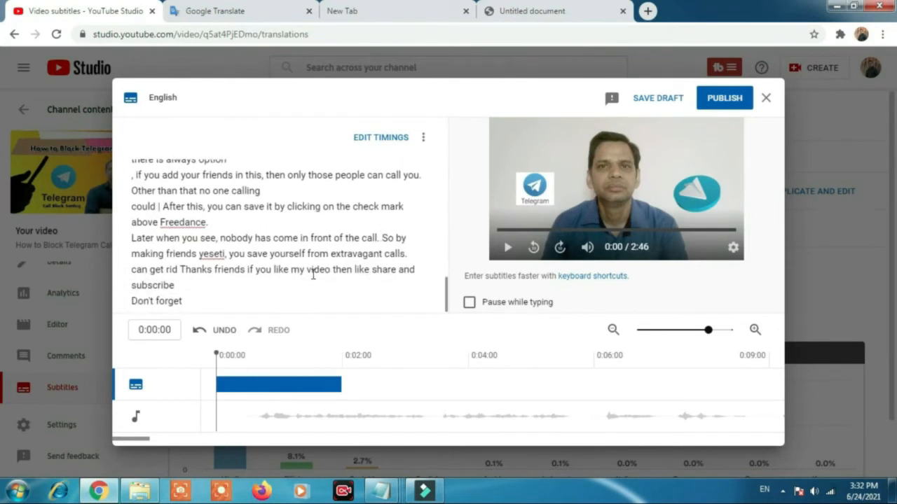
left_click(725, 102)
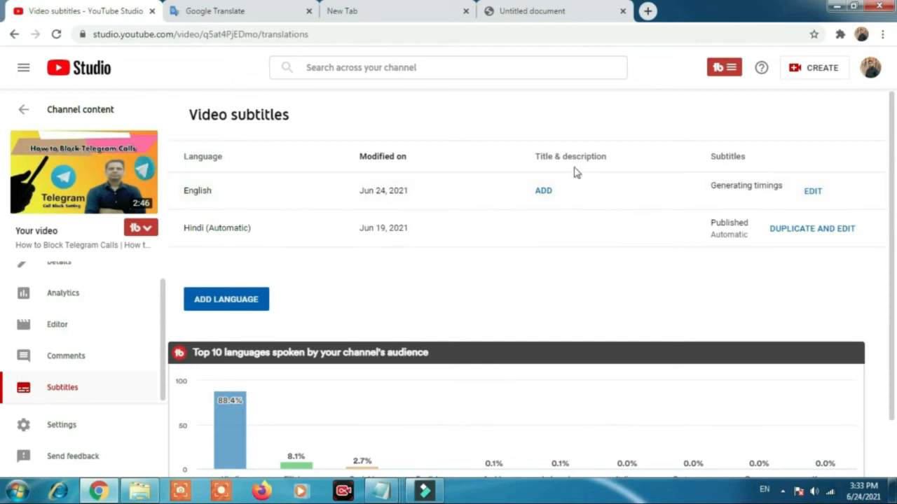
Add an English title to the video by copying the original-language title, and publish the title translation.
left_click(544, 191)
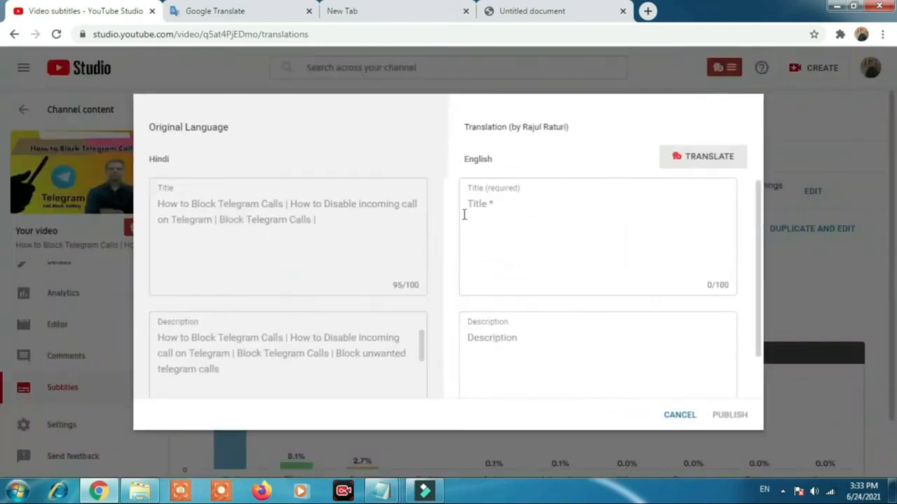
left_click_drag(317, 223, 150, 202)
key("ctrl+c")
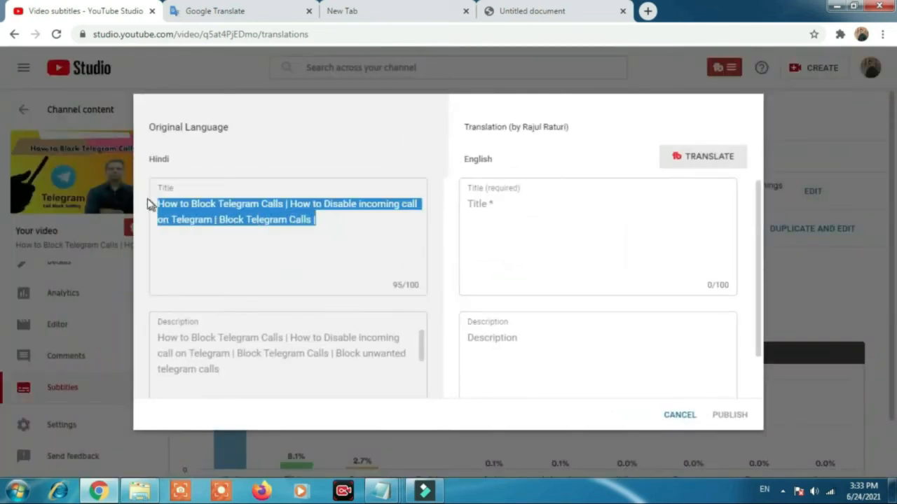
right_click(183, 206)
left_click(230, 217)
right_click(463, 204)
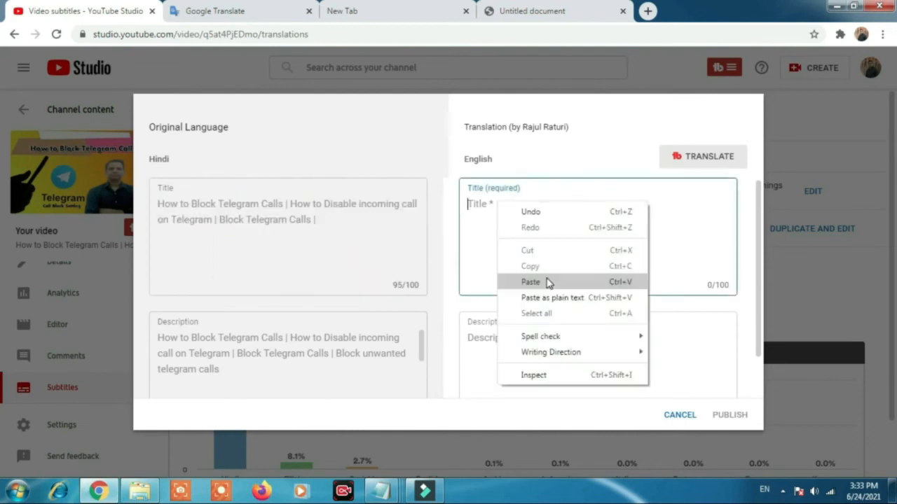
left_click(547, 283)
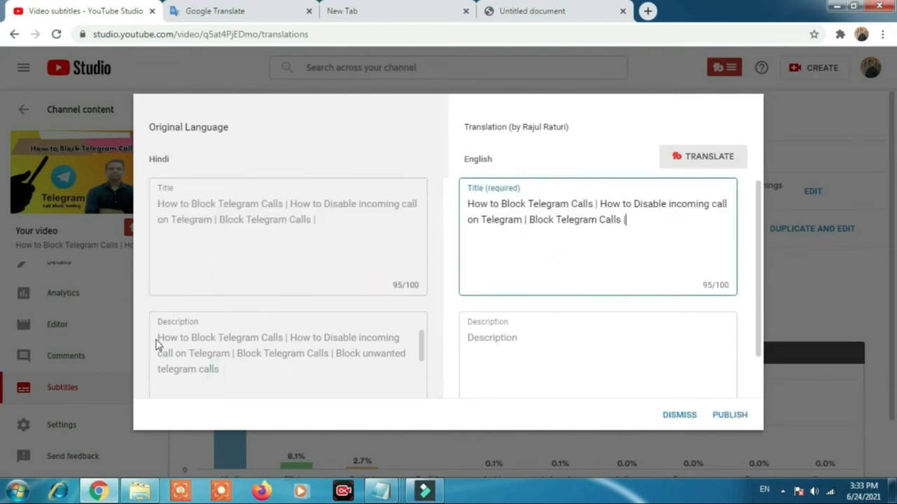
left_click(730, 415)
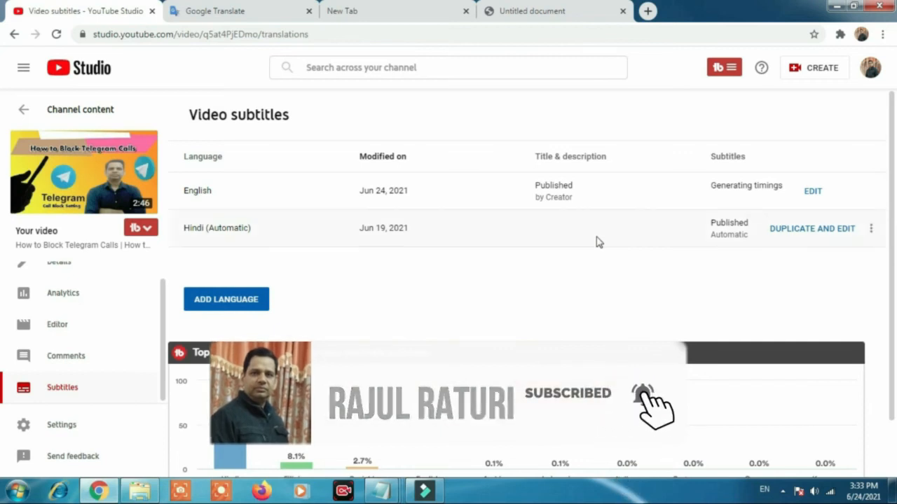
Open the Telegram calls video on YouTube, turn on captions and play the opening to check the English subtitles.
left_click(336, 11)
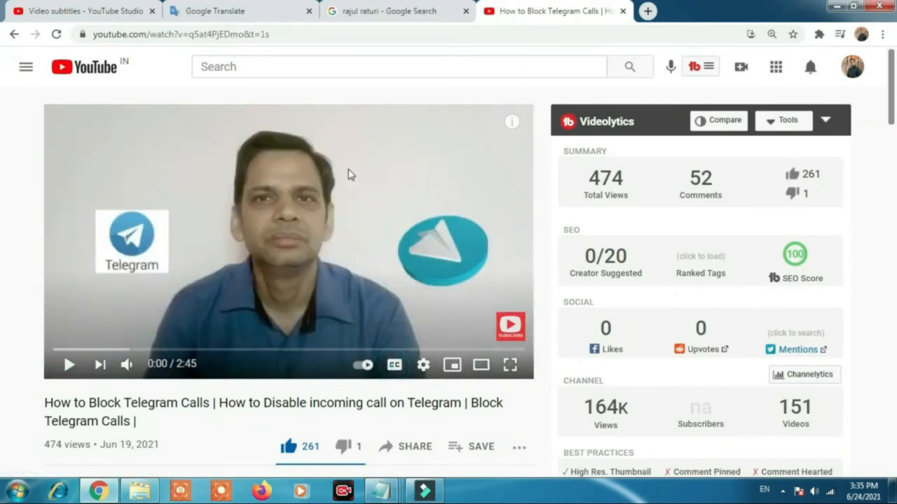
left_click(396, 371)
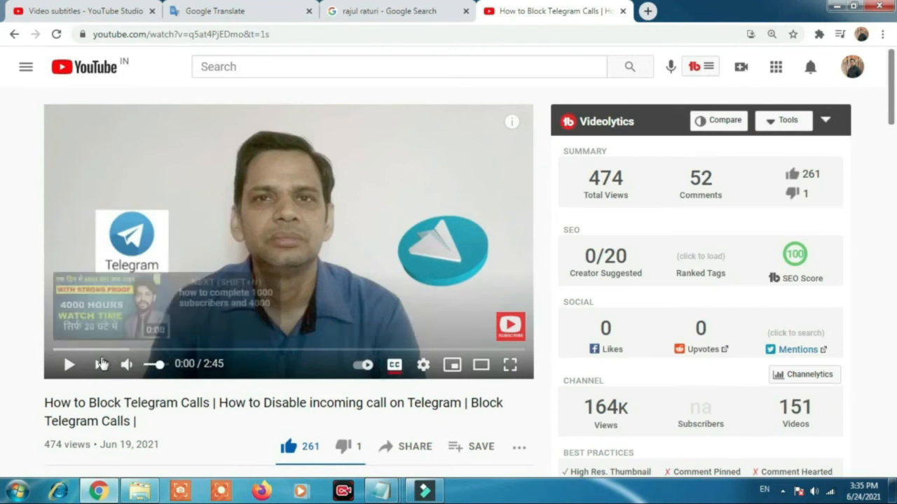
left_click(69, 366)
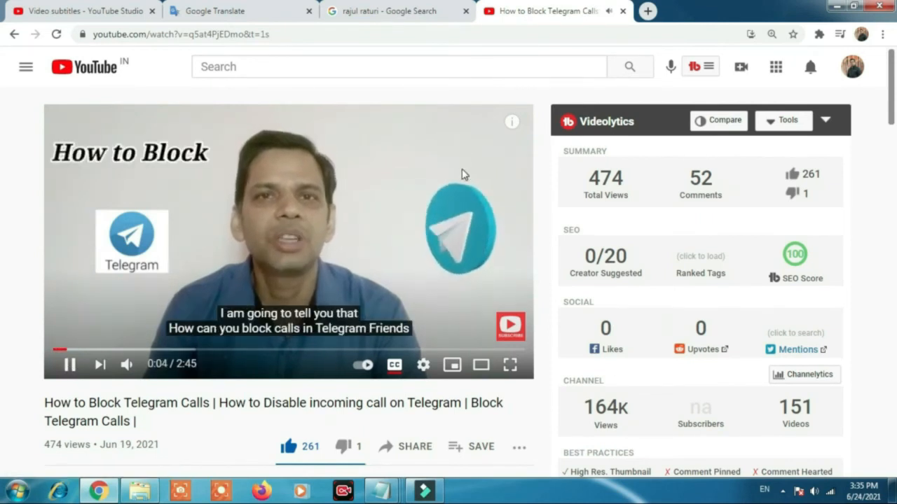
left_click(68, 363)
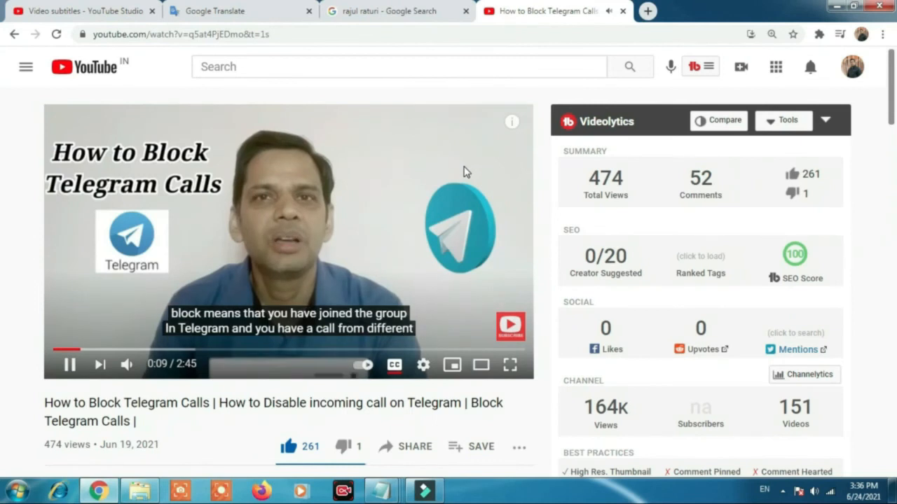
left_click(69, 364)
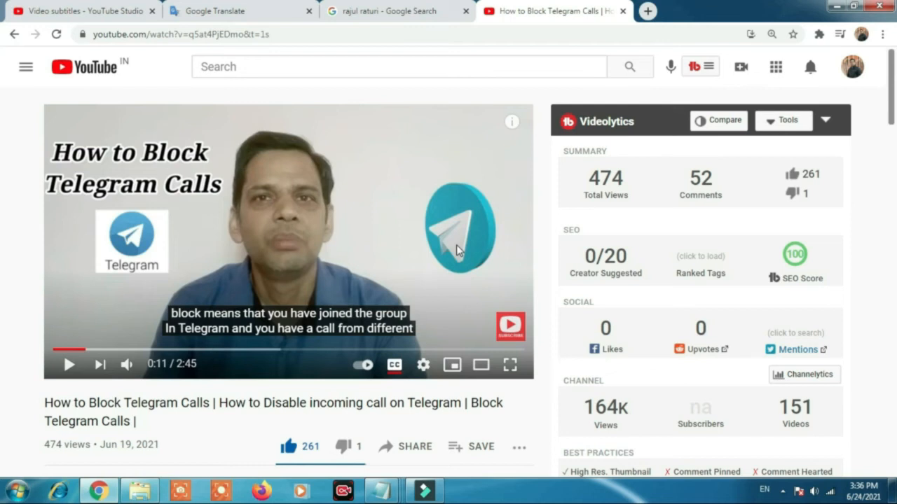
Return to YouTube Studio and open the subtitles page of the "How to Remove Gmail Account from Your Phone" video.
left_click(104, 11)
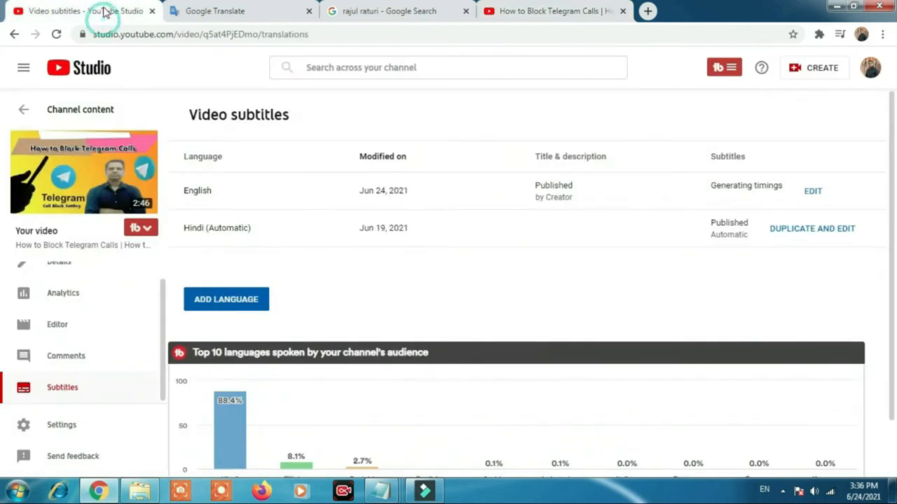
scroll(248, 290, "down", 1)
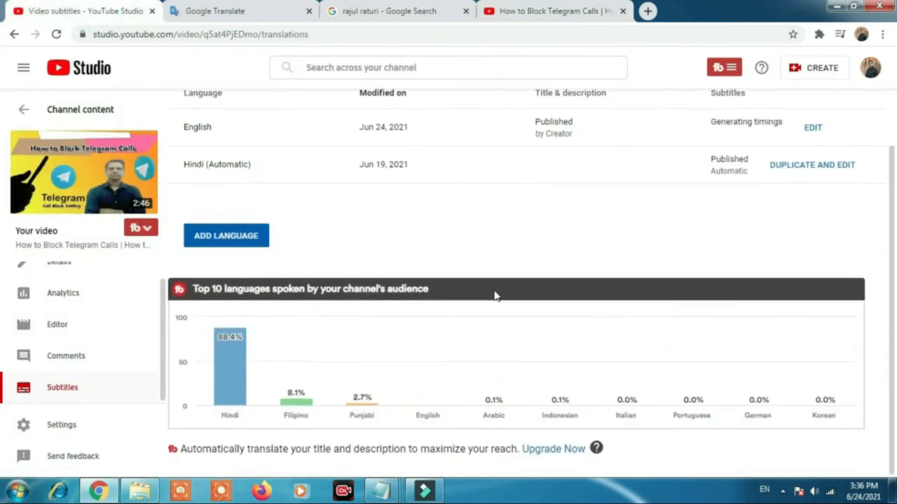
scroll(476, 310, "up", 1)
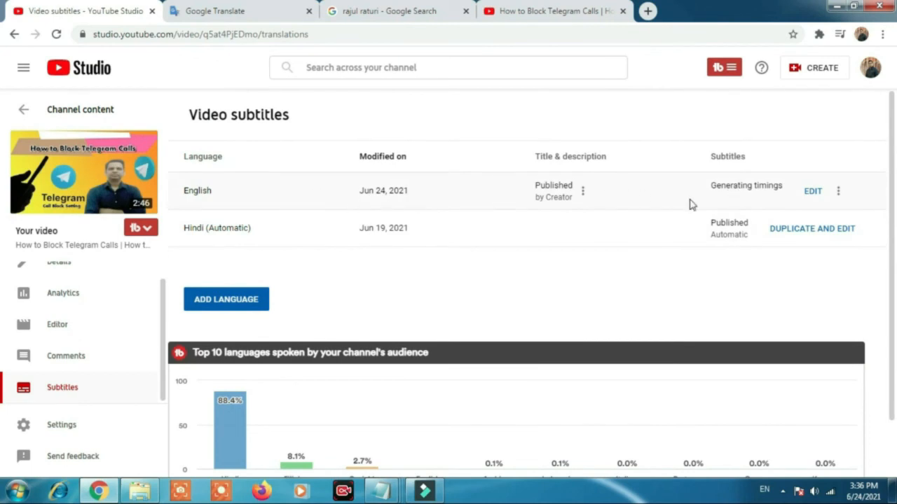
scroll(130, 283, "up", 1)
left_click(39, 123)
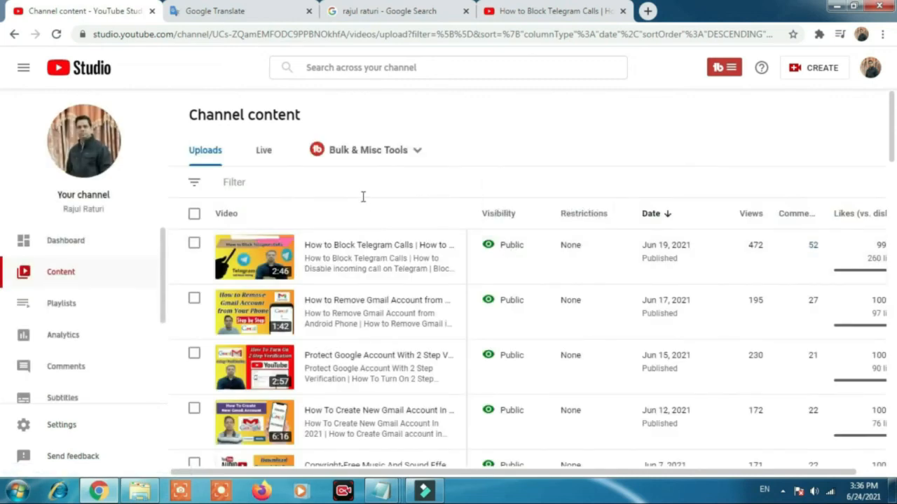
left_click(262, 311)
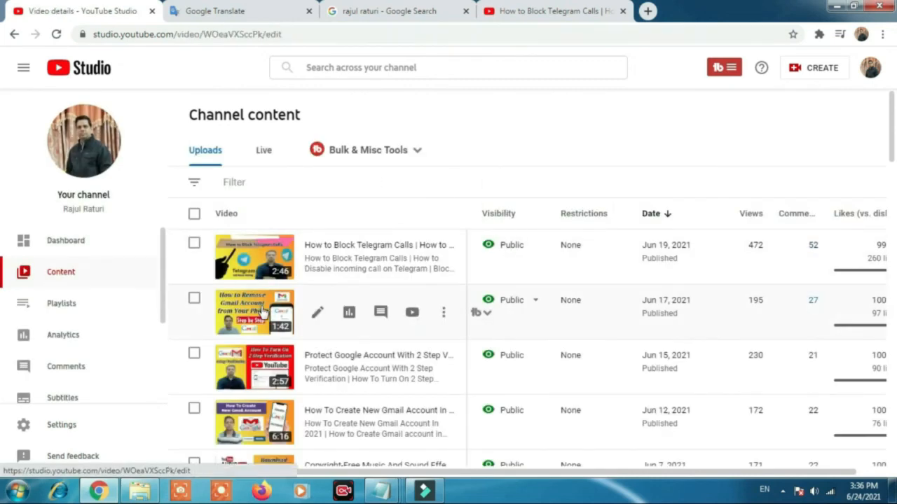
left_click(74, 389)
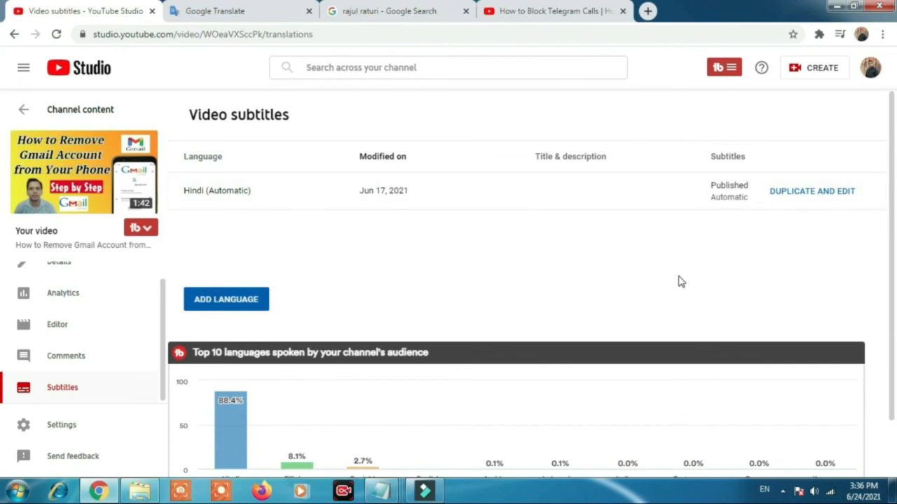
Open the Gmail video's automatic Hindi subtitles with Duplicate and Edit, and transfer the Hindi transcript to Google Translate for English translation.
left_click(811, 193)
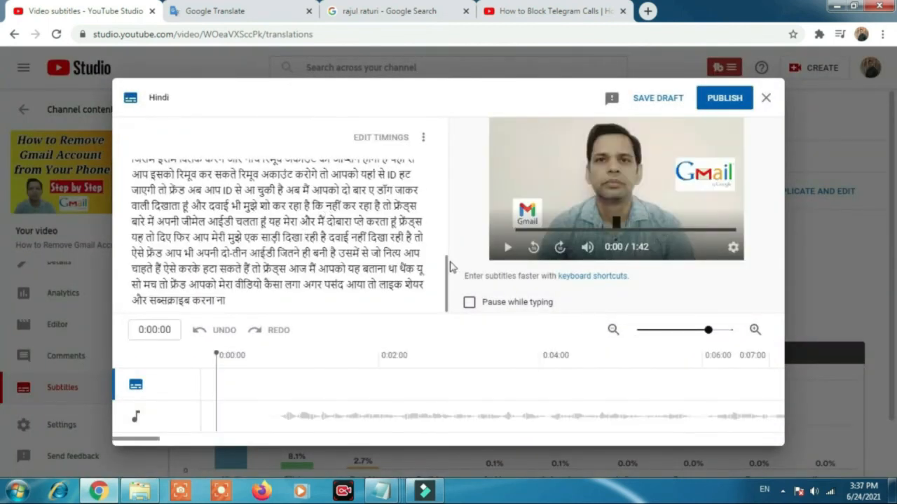
left_click_drag(444, 280, 407, 165)
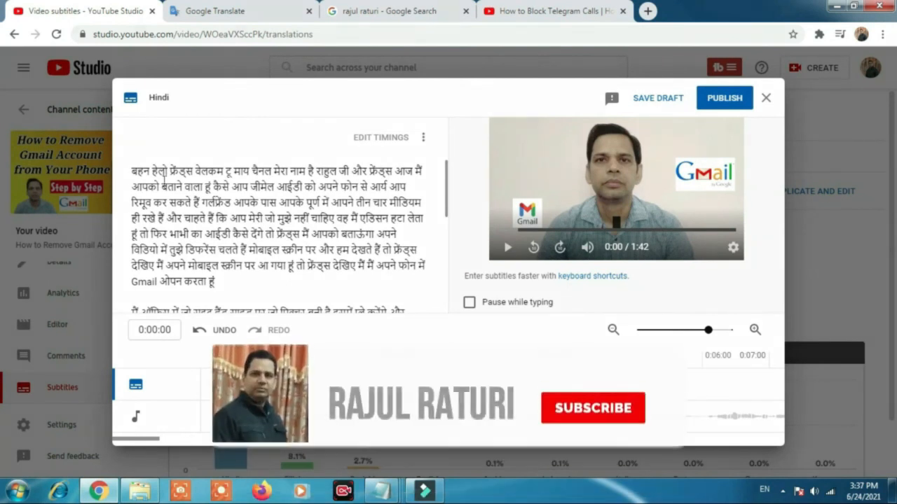
left_click(210, 10)
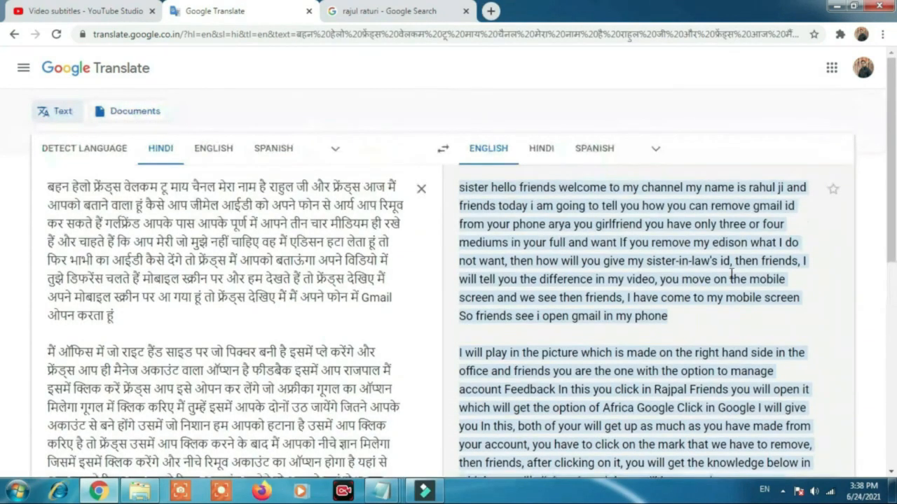
Look through the Gmail video's English translation and delete the opening word "बहन" from the Hindi source text.
left_click(731, 270)
scroll(405, 211, "down", 5)
scroll(405, 212, "up", 5)
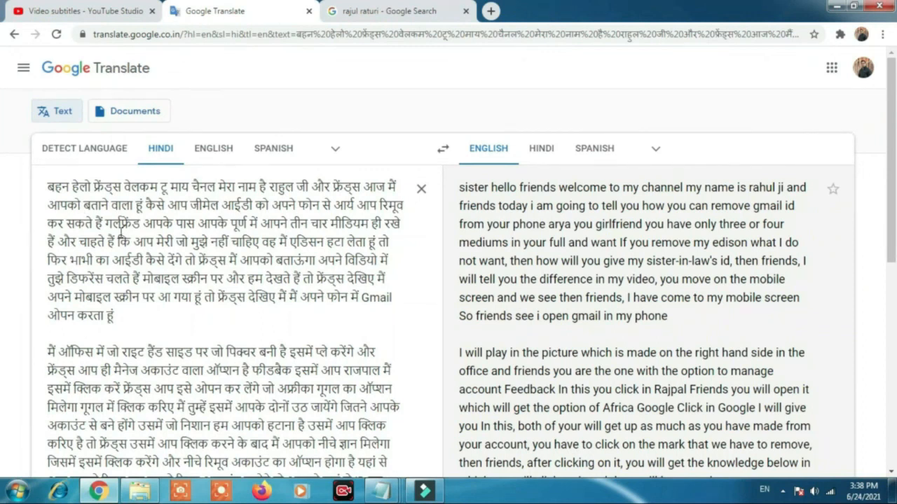
left_click(71, 189)
key("BackSpace")
key("BackSpace")
key("BackSpace")
key("BackSpace")
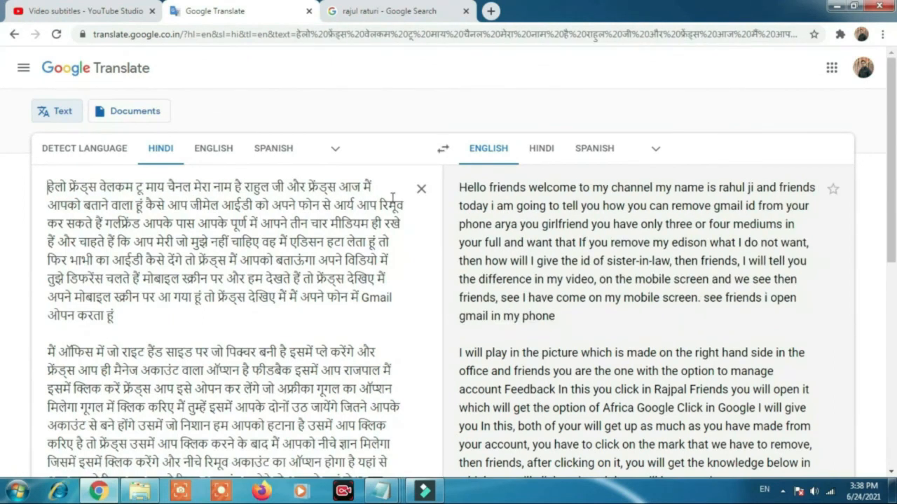
Select the entire English translation of the Gmail video's transcript, starting from "Hello friends".
triple_click(468, 198)
scroll(620, 249, "down", 3)
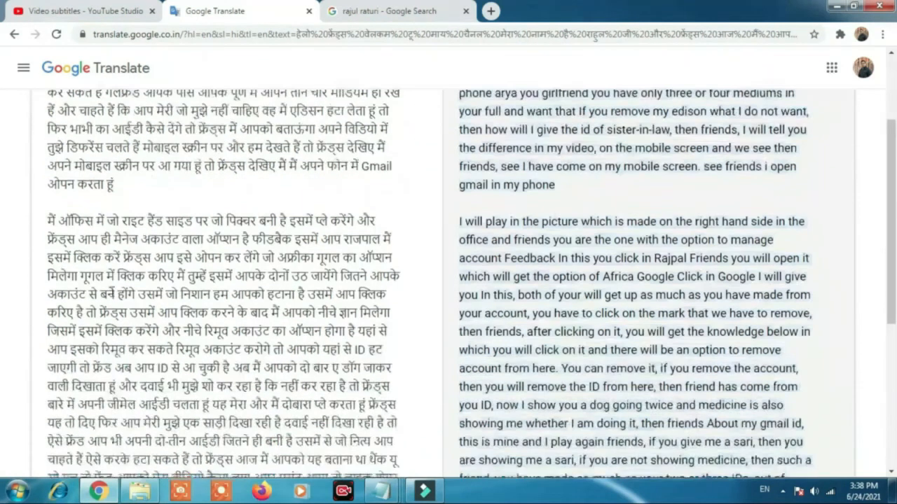
scroll(306, 299, "down", 1)
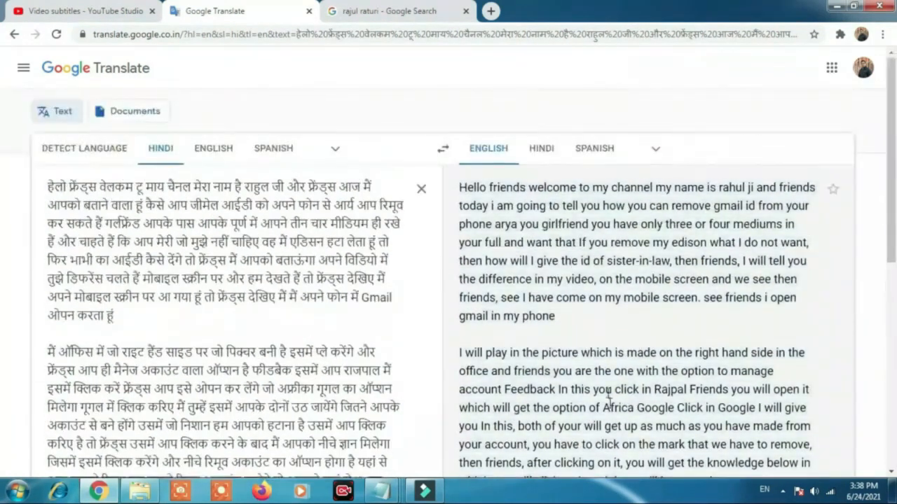
triple_click(542, 231)
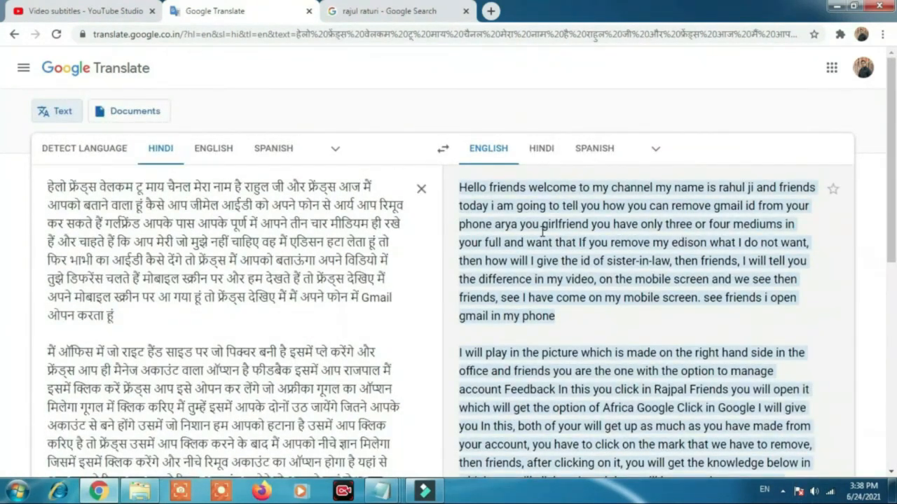